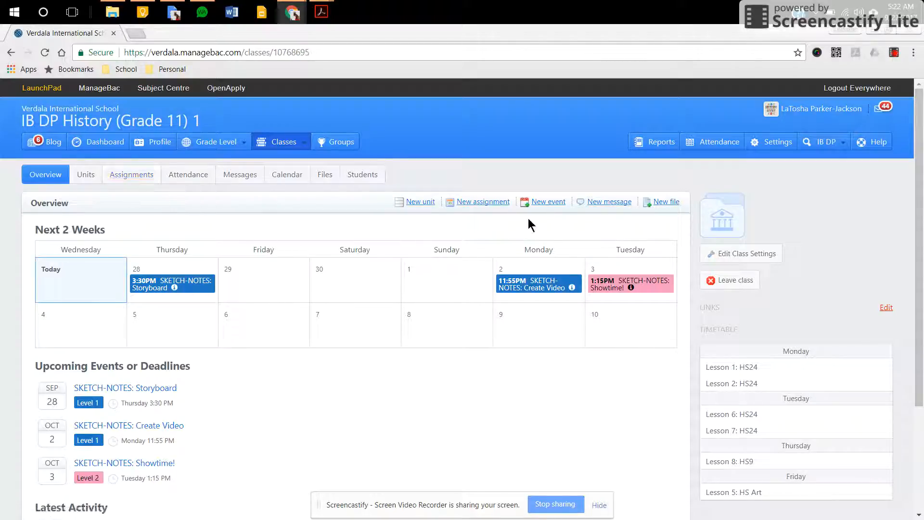
Start a new assignment for the class and assign it to both the HL and SL levels
left_click(491, 202)
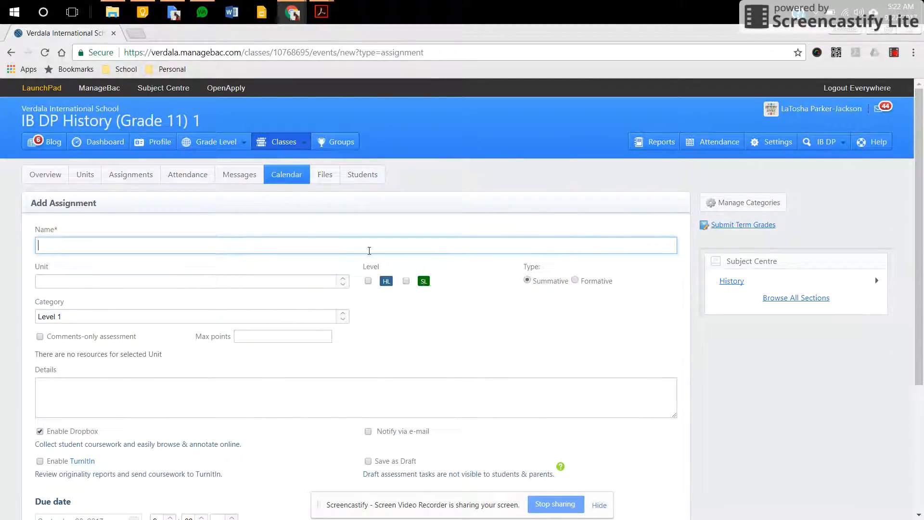
left_click(407, 281)
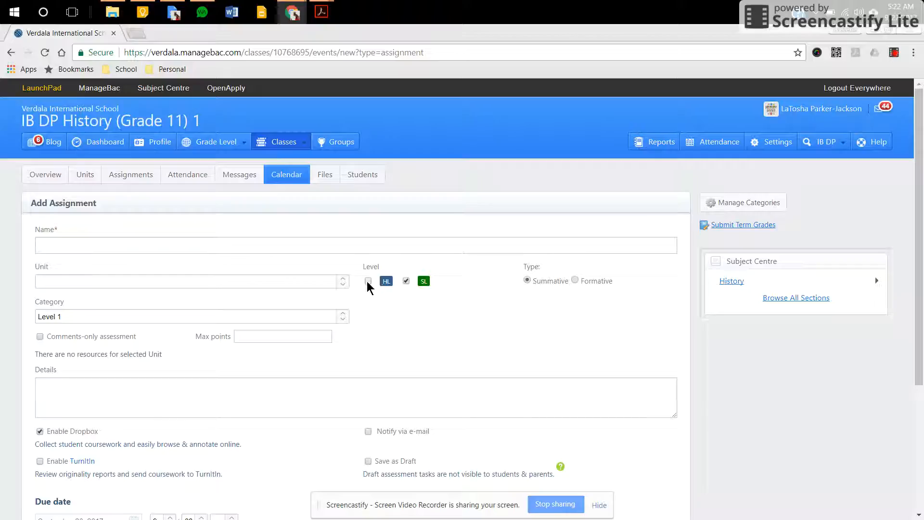
left_click(368, 281)
left_click(407, 281)
left_click(408, 283)
Set the new assignment's category to Exams (Jan/Jun)
scroll(640, 338, "down", 1)
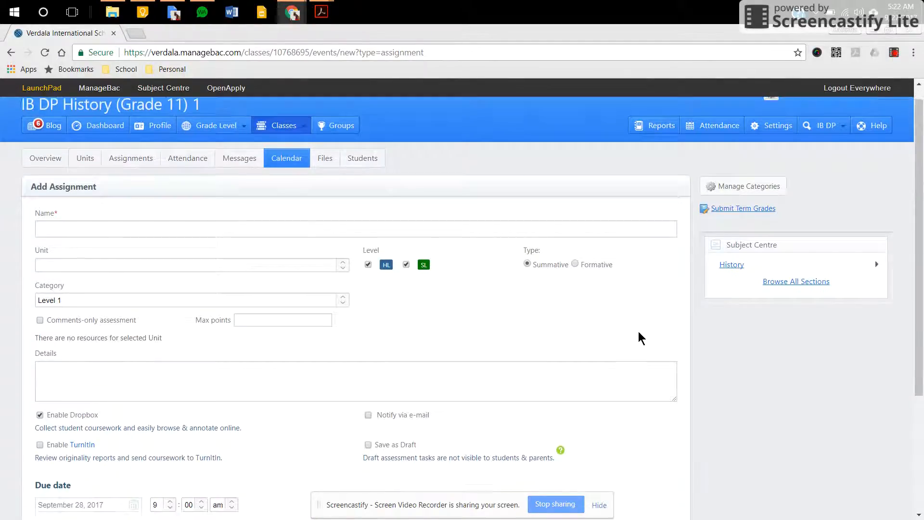
scroll(640, 337, "down", 3)
left_click(340, 178)
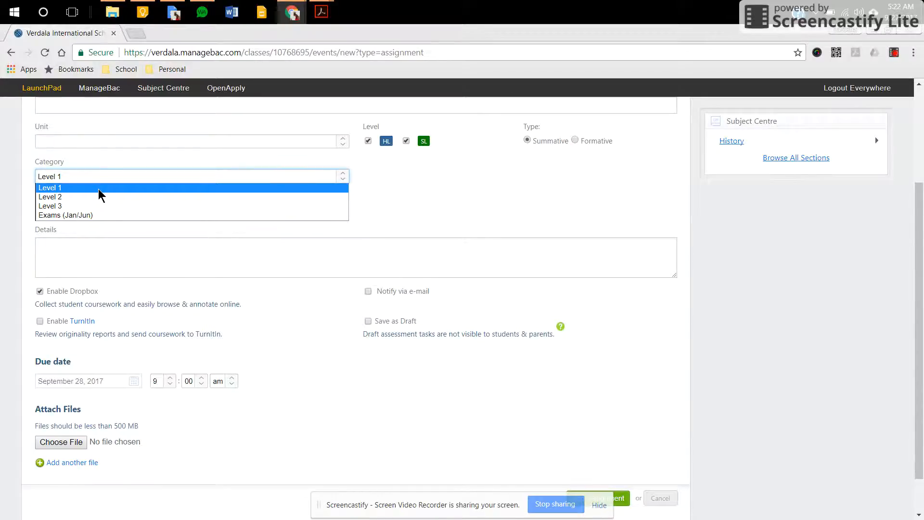
left_click(112, 218)
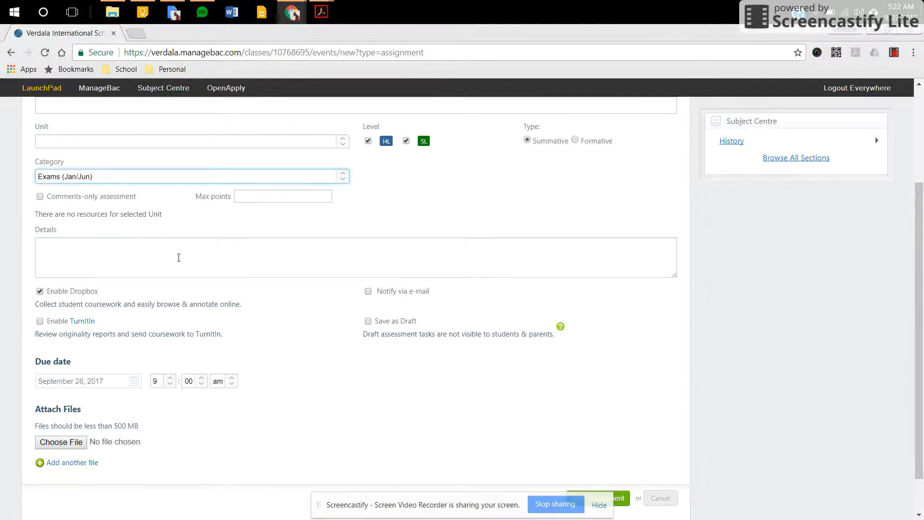
Try the comments-only assessment option and switch it back off, leaving the maximum points and details empty
left_click(179, 257)
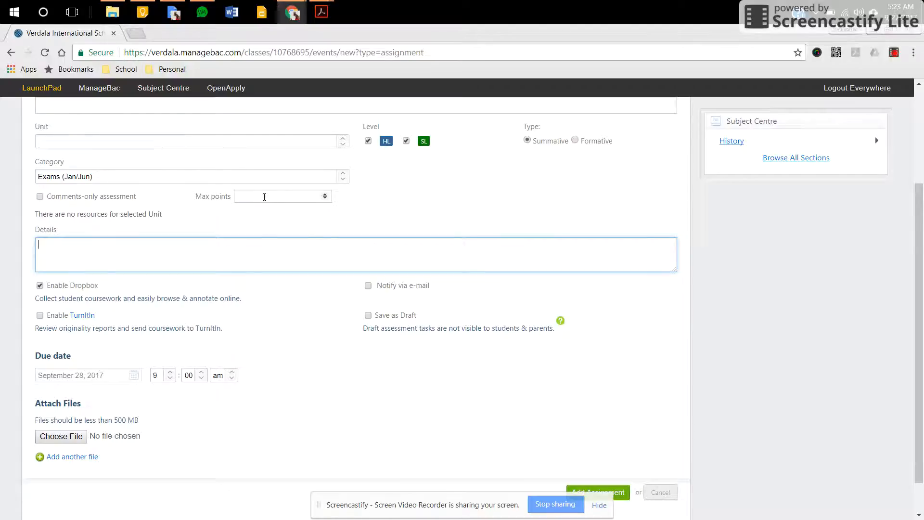
left_click(264, 196)
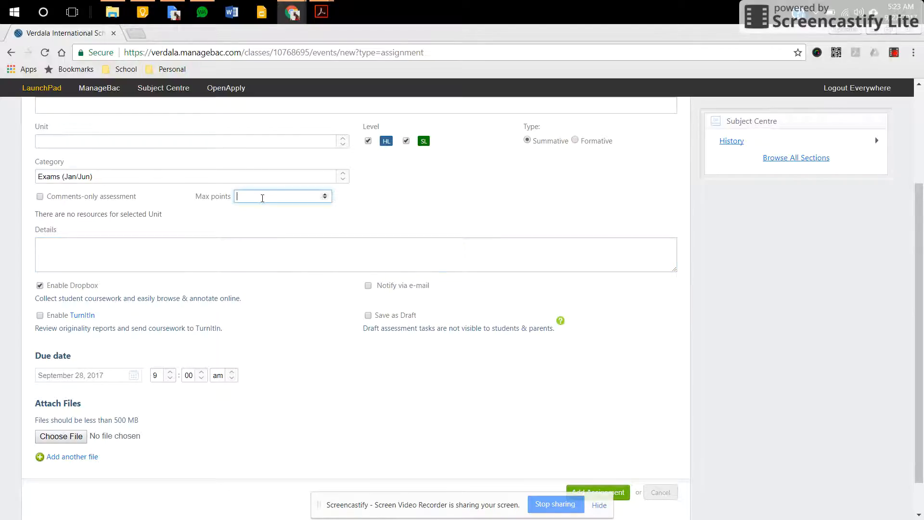
left_click(40, 197)
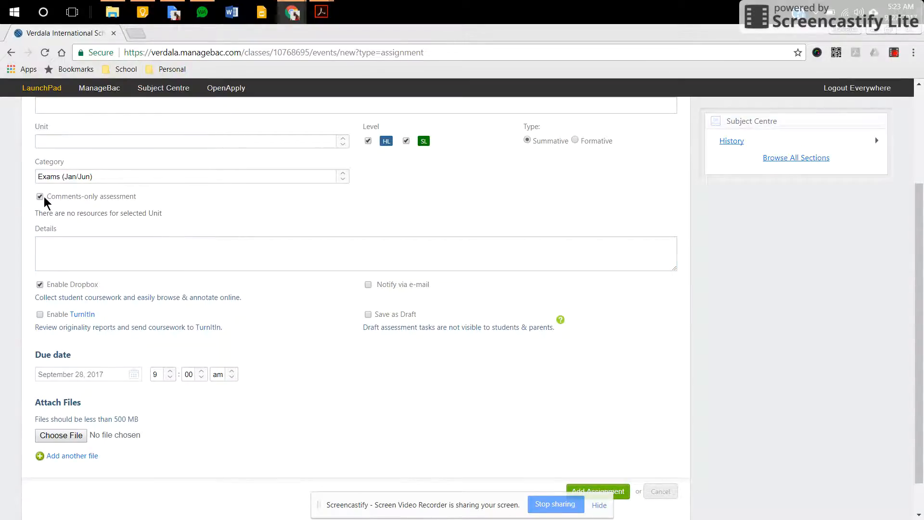
left_click(40, 197)
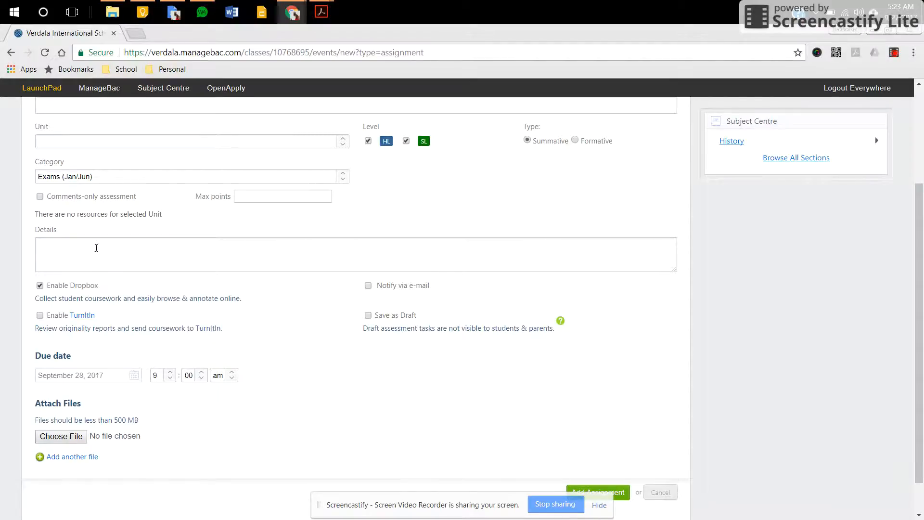
left_click(173, 270)
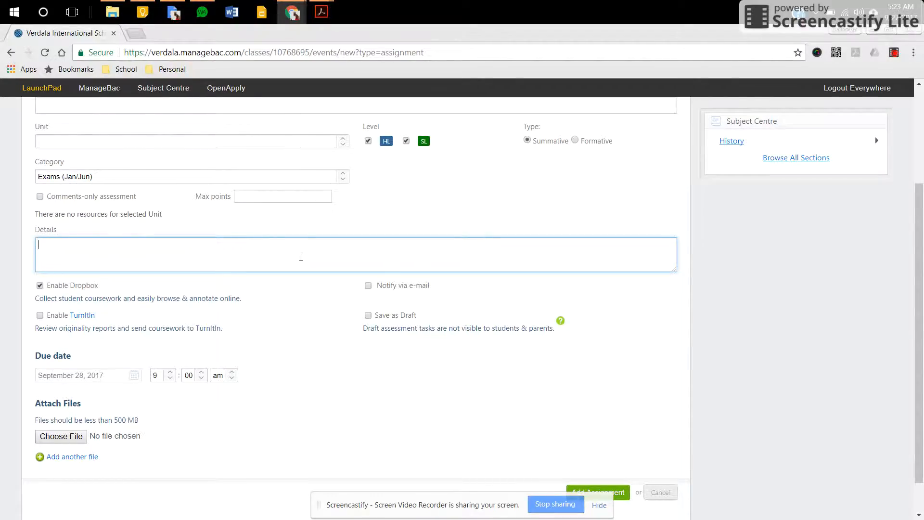
Keep Dropbox enabled for the assignment and turn on TurnItIn and e-mail notification
left_click(39, 283)
left_click(41, 287)
left_click(40, 287)
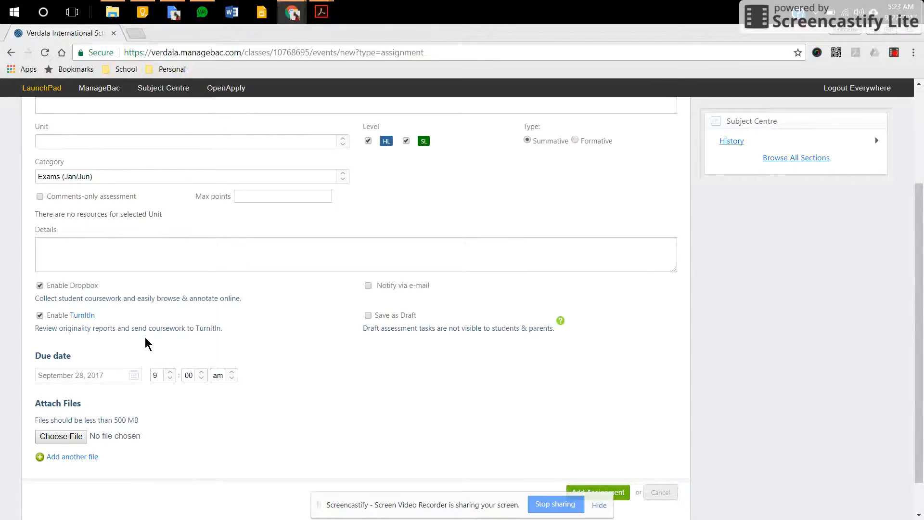
left_click(368, 286)
scroll(349, 340, "down", 1)
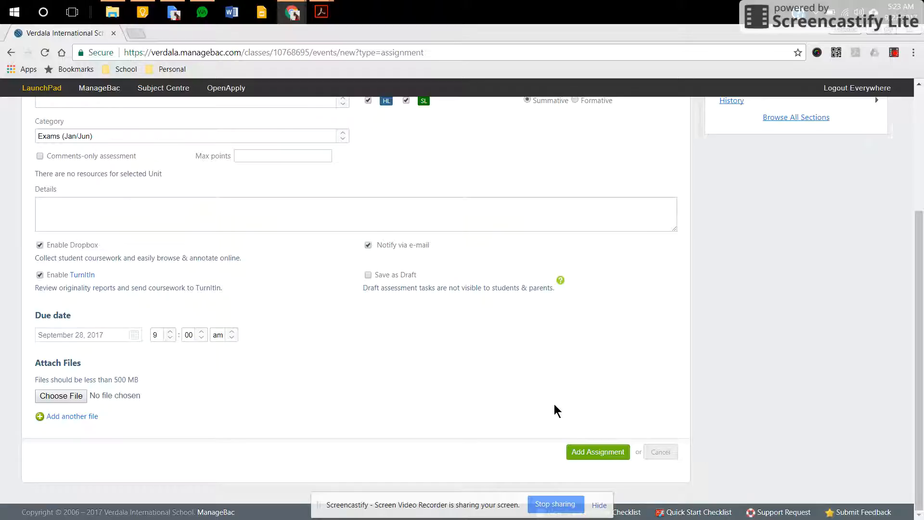
Leave the unsaved assignment form and review the class's upcoming and completed assignments and the available term choices
scroll(584, 367, "up", 4)
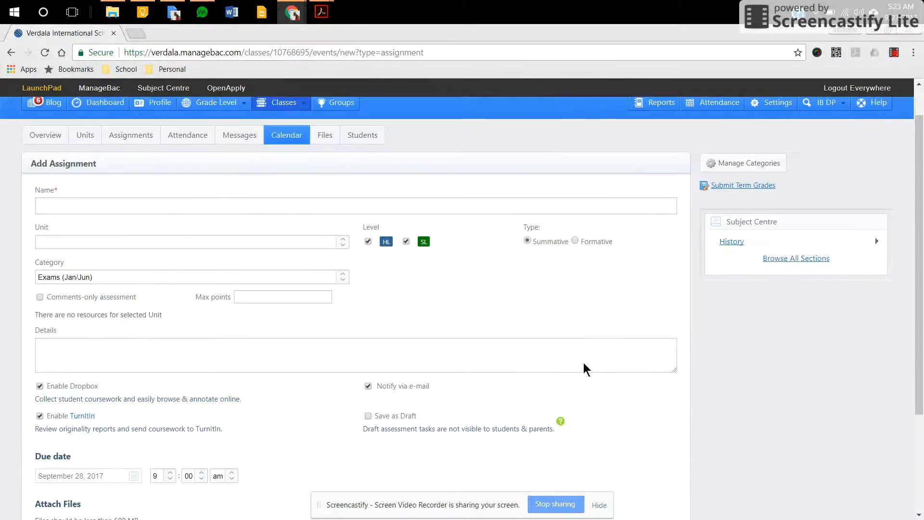
left_click(131, 178)
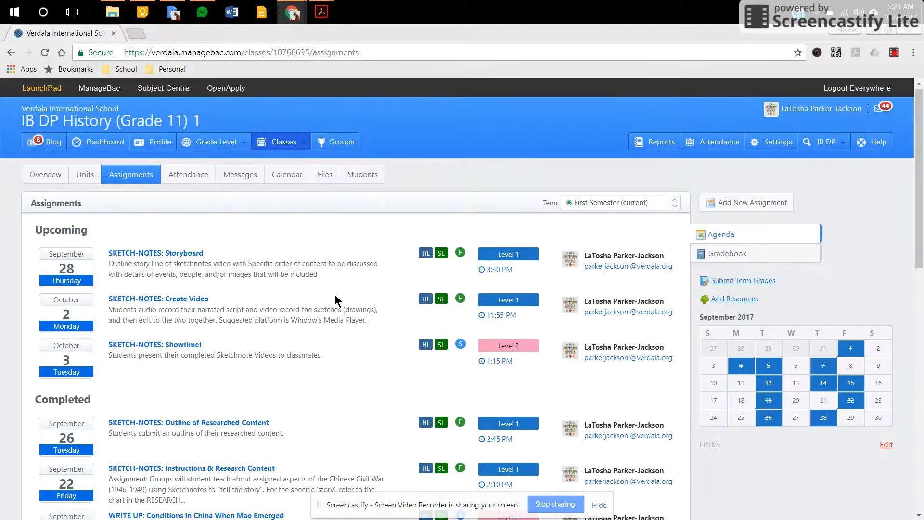
scroll(336, 297, "down", 15)
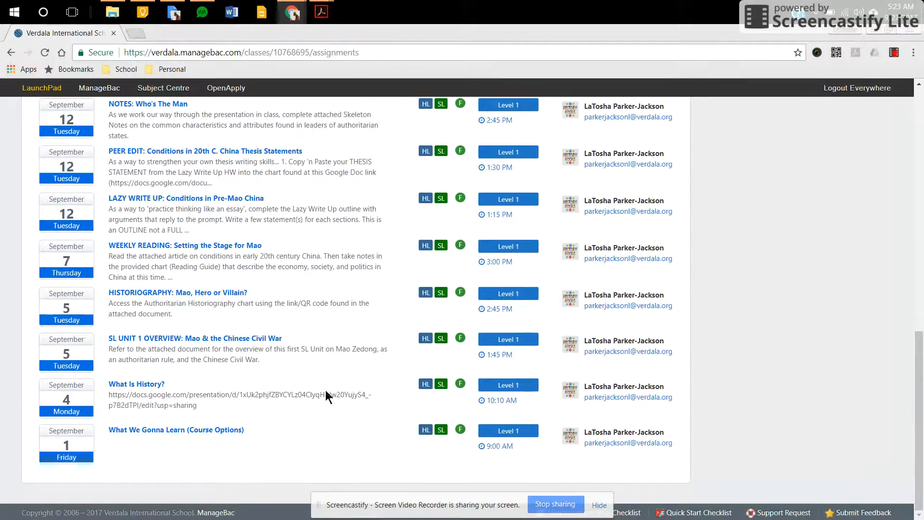
scroll(323, 399, "up", 3)
scroll(324, 400, "down", 3)
scroll(324, 400, "up", 15)
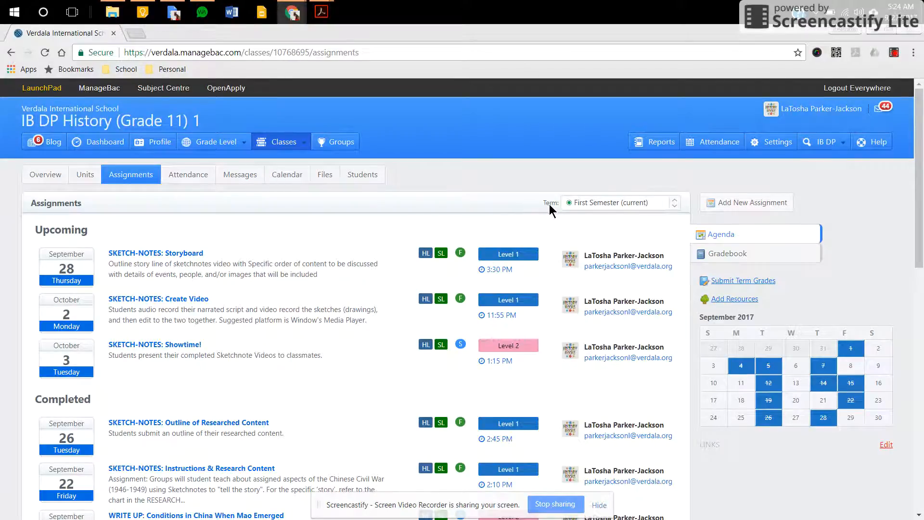
left_click(676, 206)
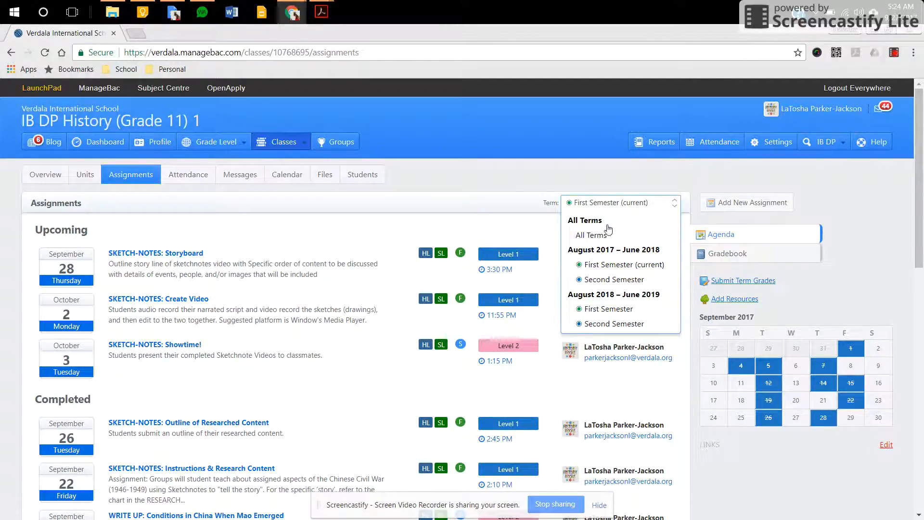
left_click(365, 383)
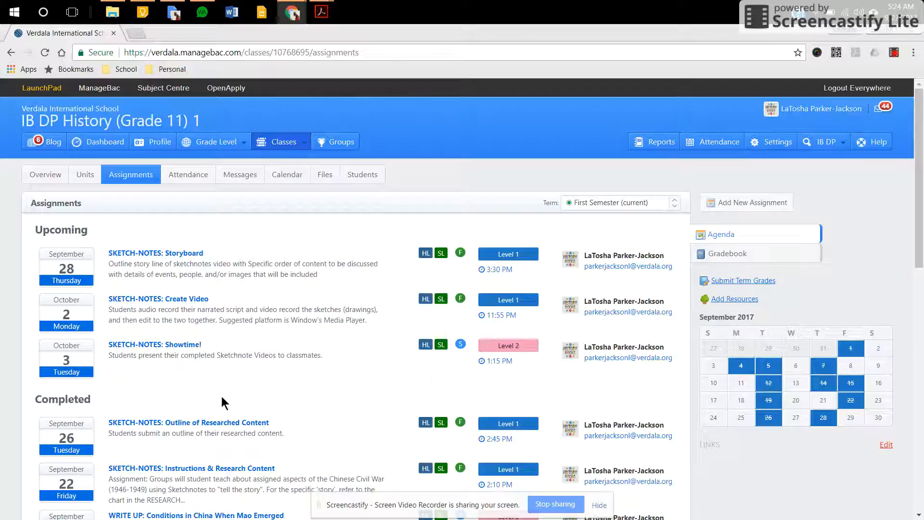
Open the class gradebook and examine the first-semester assignment columns, student comments and category weights
left_click(735, 257)
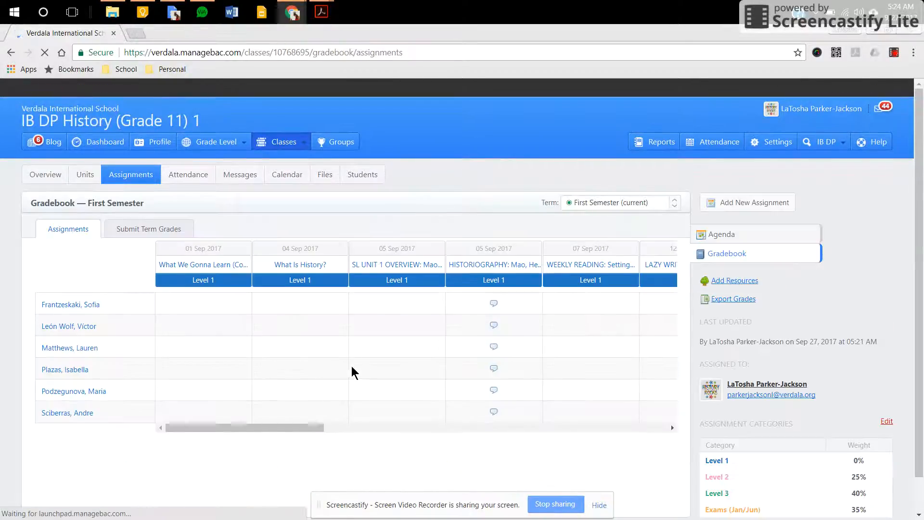
left_click_drag(287, 429, 335, 467)
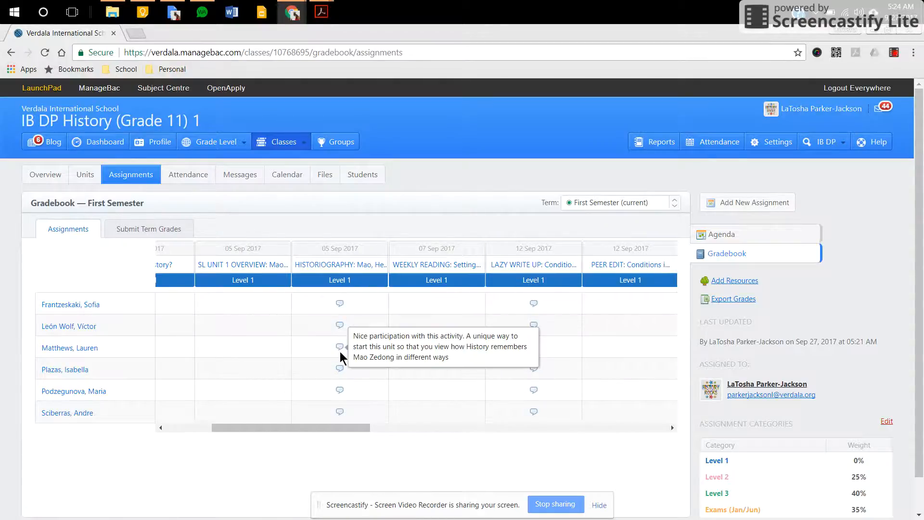
left_click_drag(322, 429, 273, 432)
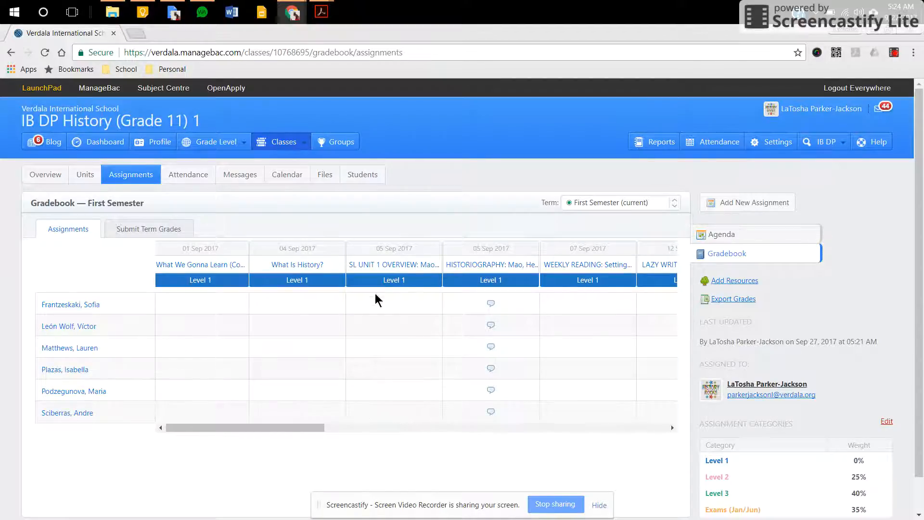
left_click_drag(304, 429, 556, 456)
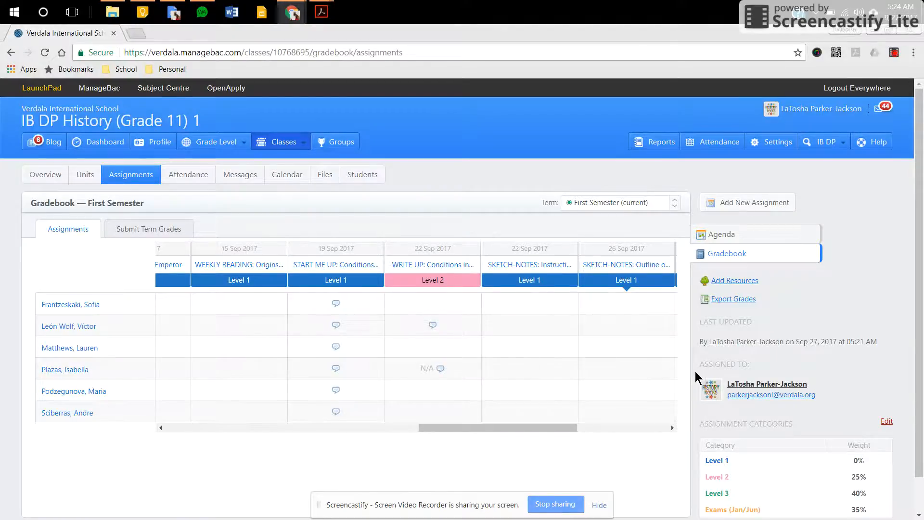
scroll(693, 347, "down", 1)
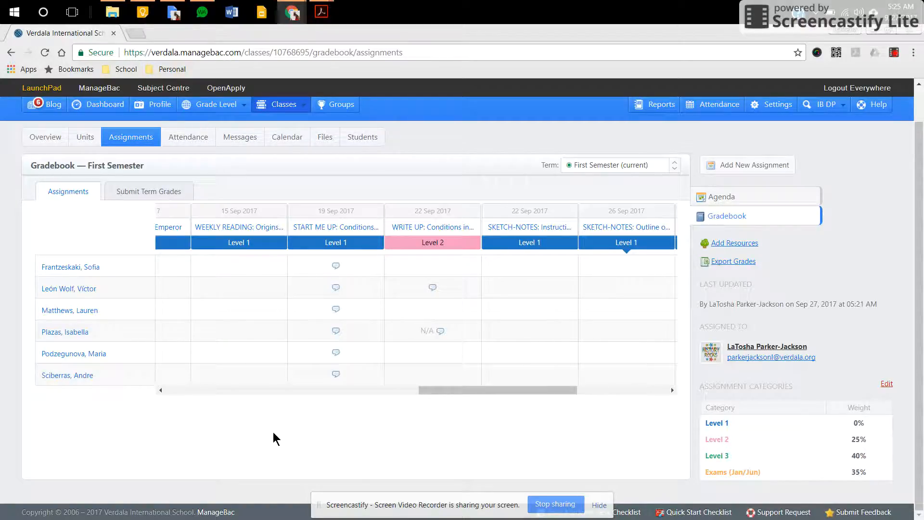
View the page for submitting term grades and return through the gradebook to the class's assignment list
left_click(152, 194)
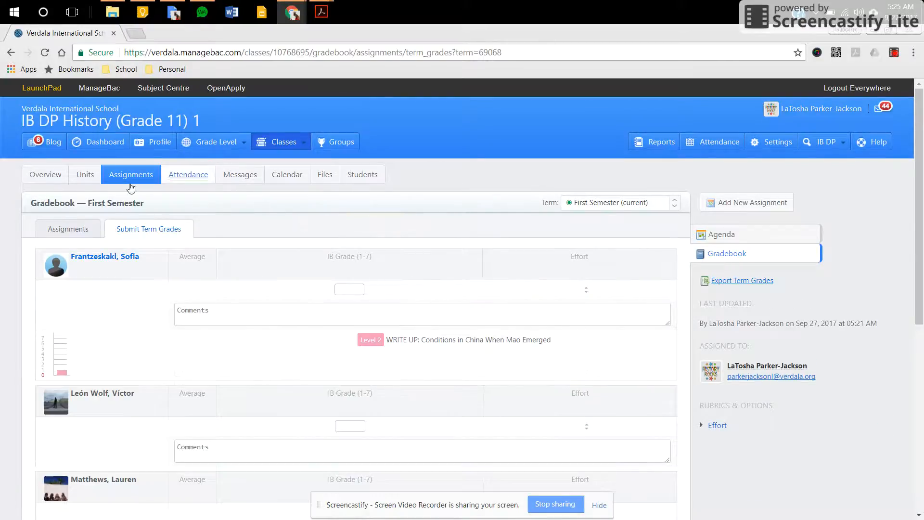
left_click(80, 230)
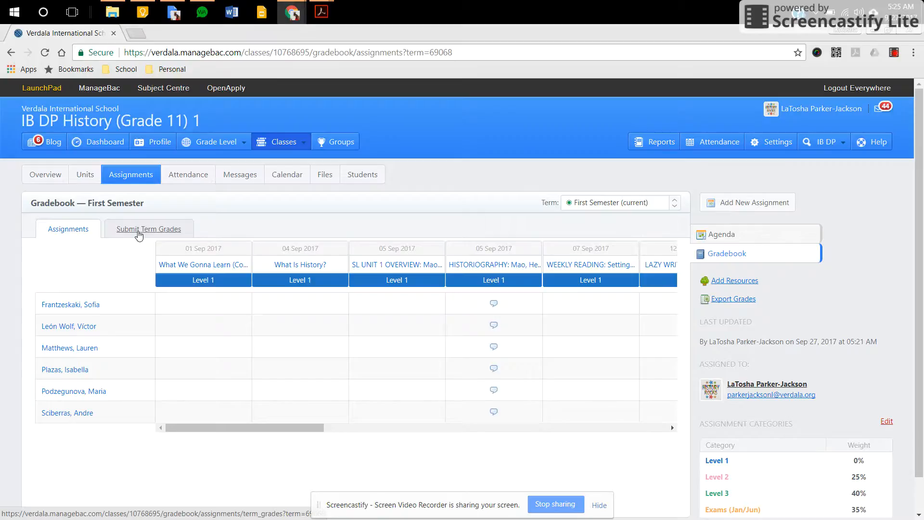
left_click(136, 177)
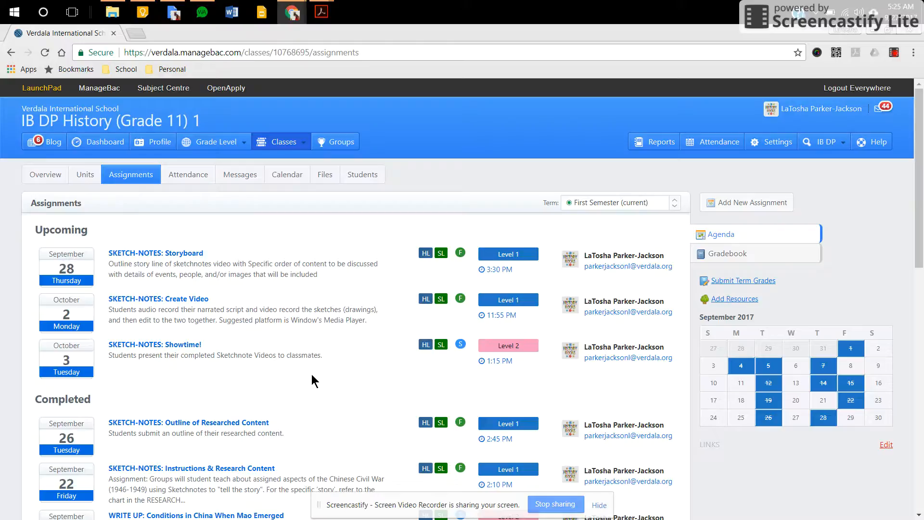
left_click(897, 53)
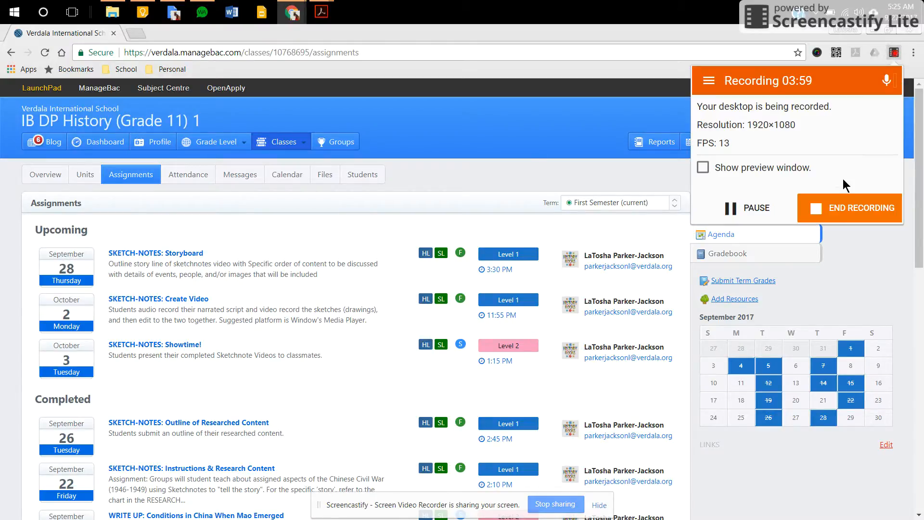